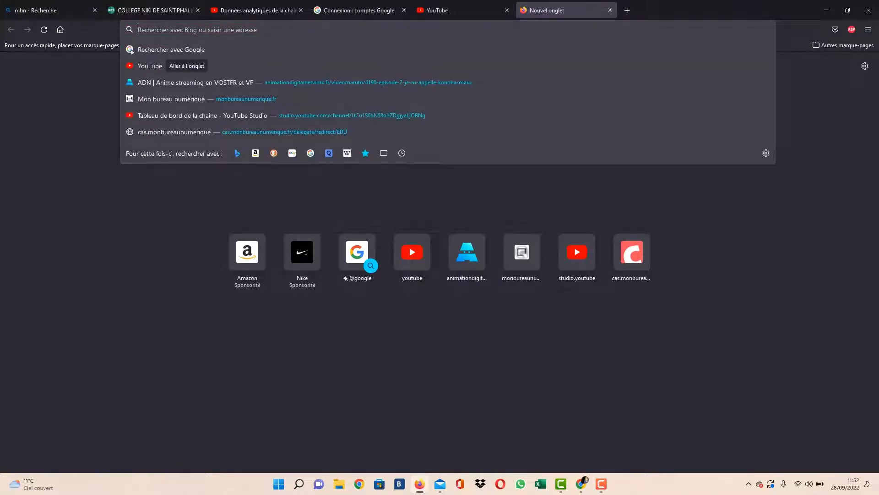
Step: Search the web for "amzon kdp", open the Kindle Direct Publishing site and sign in to the bookshelf
type("amzon")
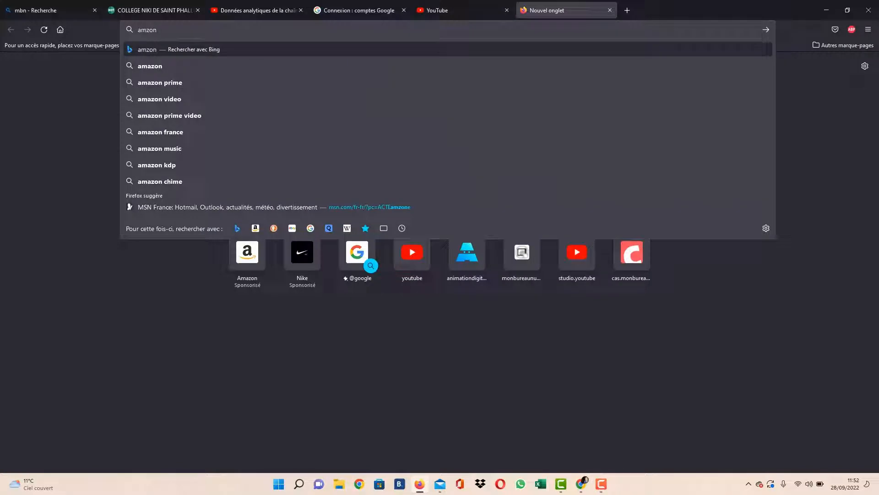
type(" kdp")
key("Return")
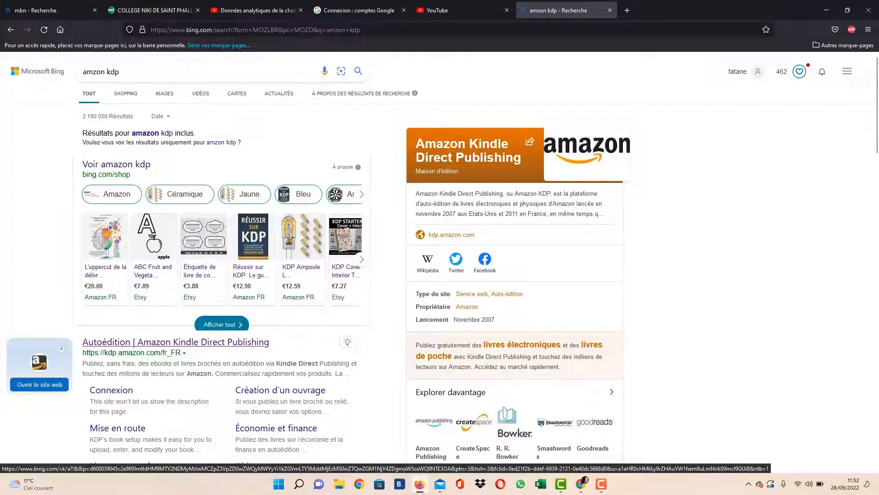
left_click(176, 342)
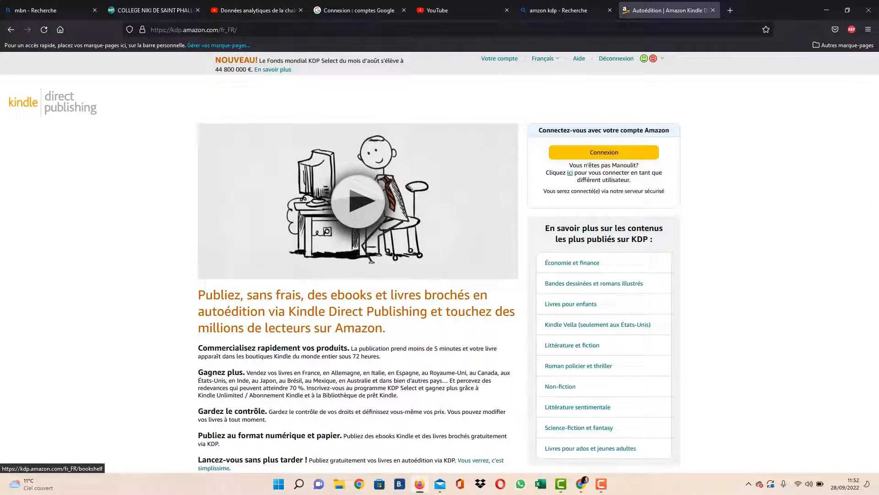
left_click(604, 152)
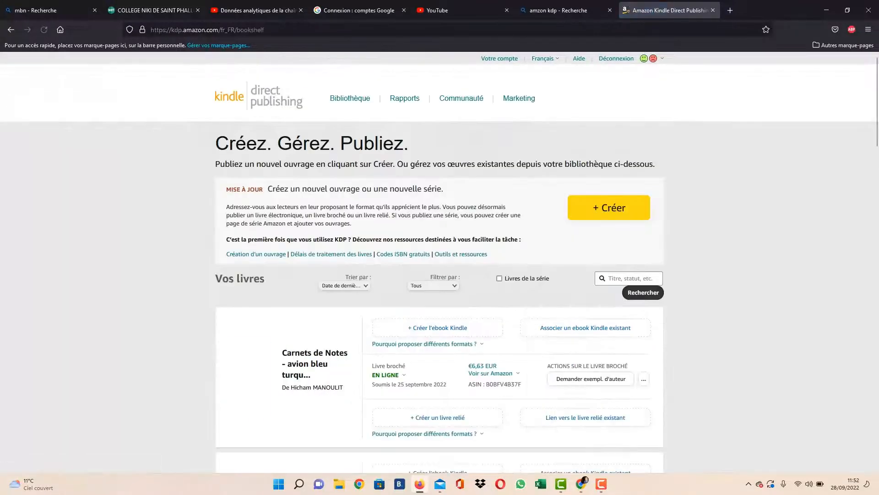
Step: Look through the existing books in the library and start creating a new paperback (Livre broché)
scroll(439, 261, "down", 20)
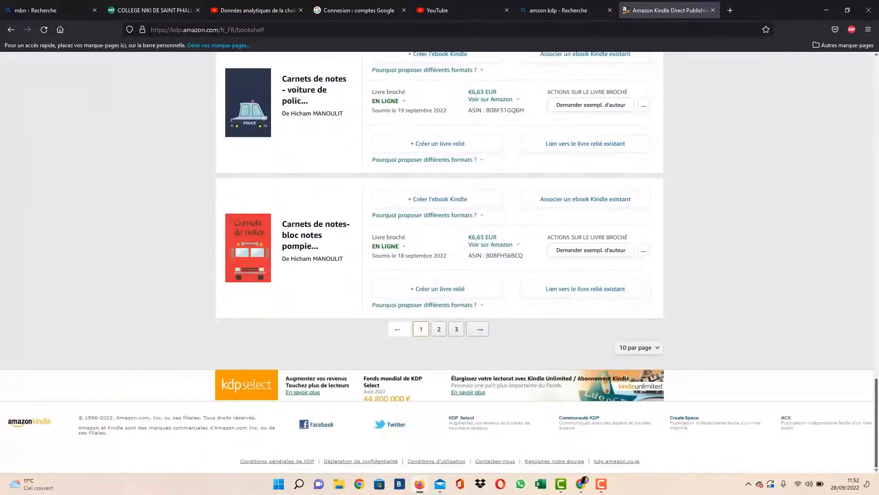
scroll(440, 261, "up", 20)
scroll(440, 261, "up", 4)
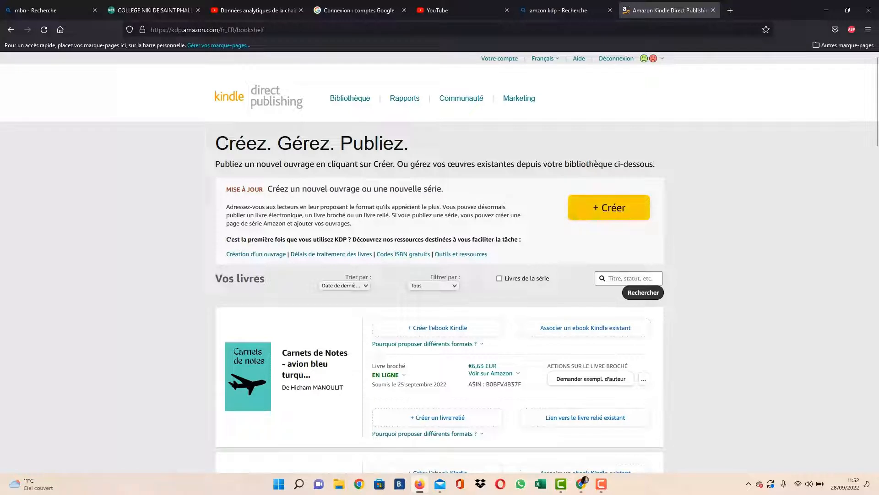
left_click(609, 208)
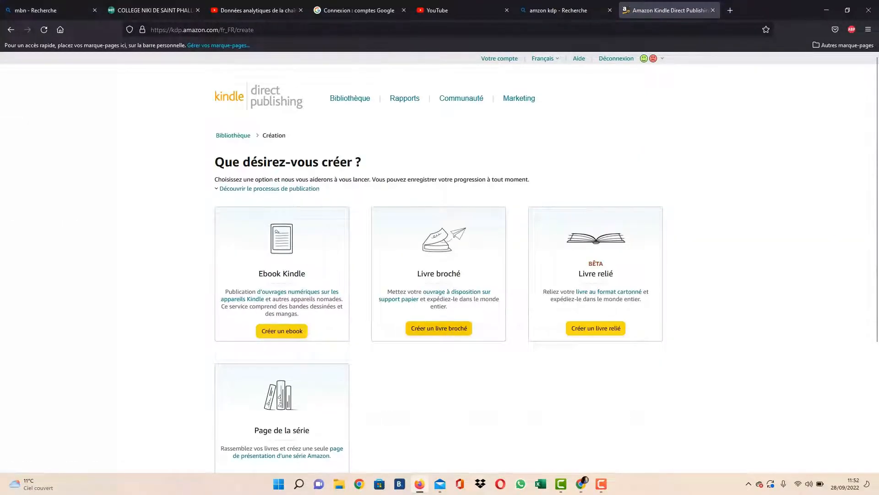
left_click(439, 328)
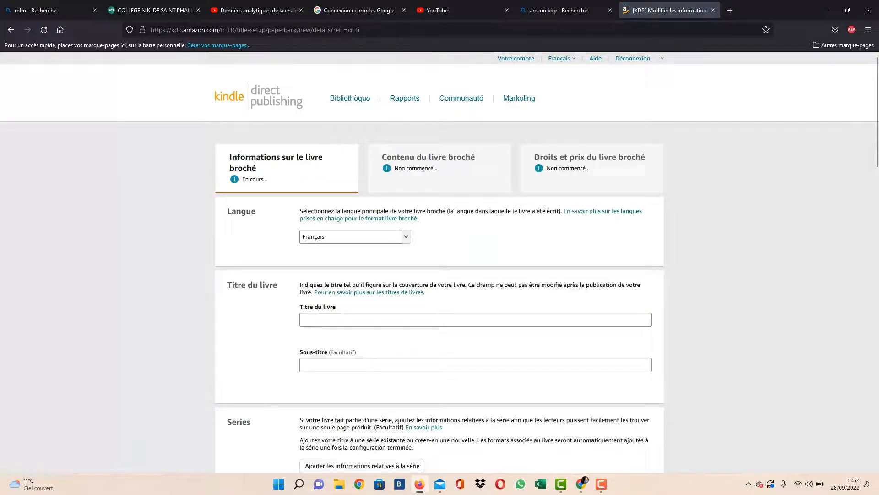
Step: Enter "agenda por noter ses idée" as the book title
left_click(476, 320)
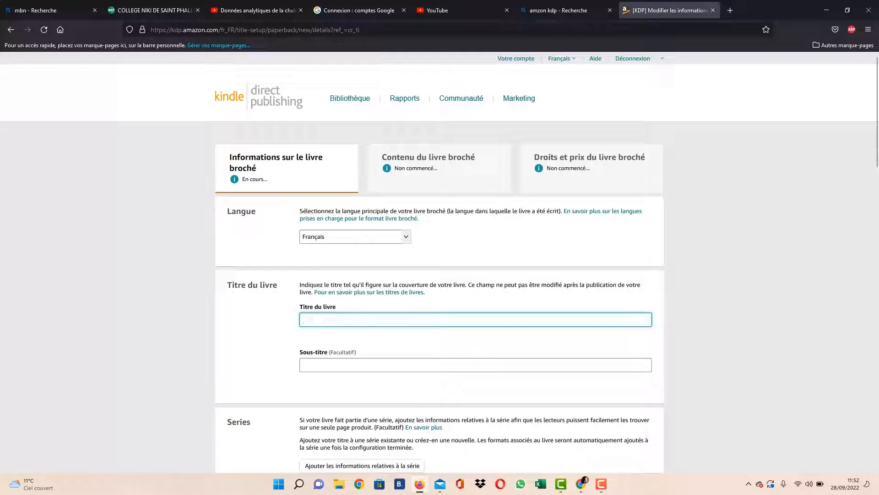
type("agenda por")
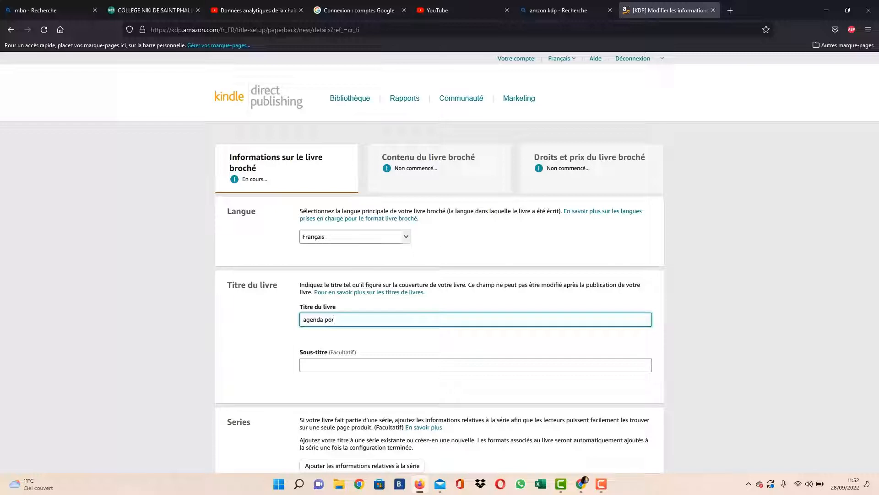
type(" noter ses idée")
Step: Fill in the first name and last name of the book's main author
scroll(439, 261, "down", 5)
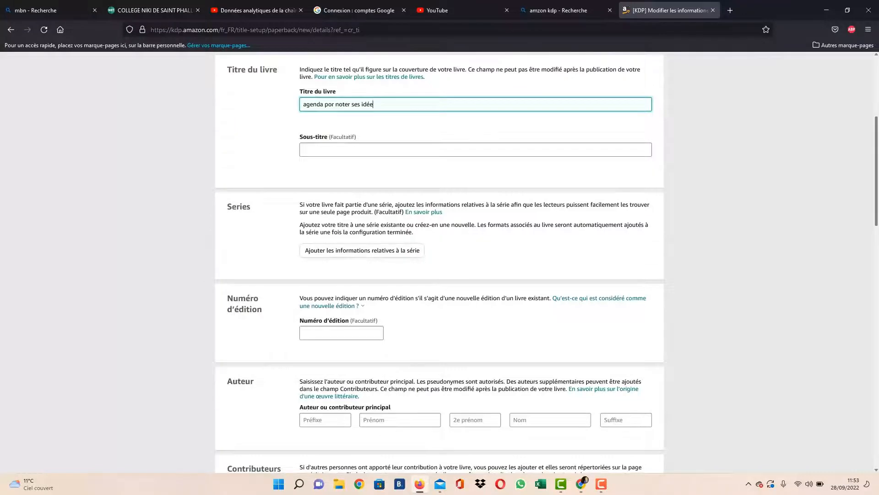
scroll(439, 262, "down", 9)
scroll(440, 261, "up", 4)
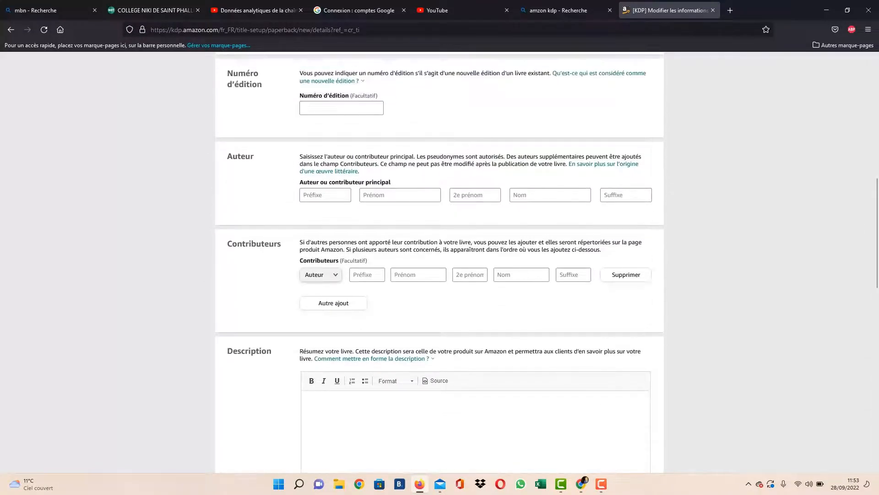
left_click(400, 195)
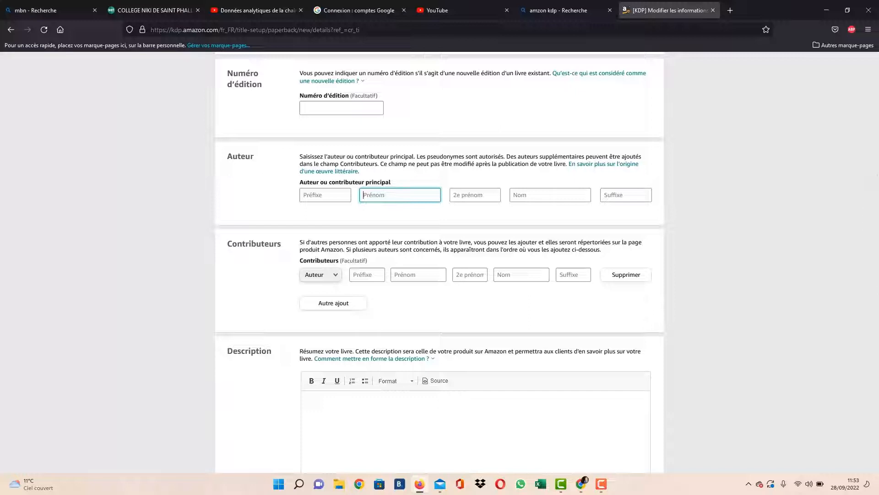
type("gateua")
key("BackSpace")
key("BackSpace")
type("au")
left_click(550, 195)
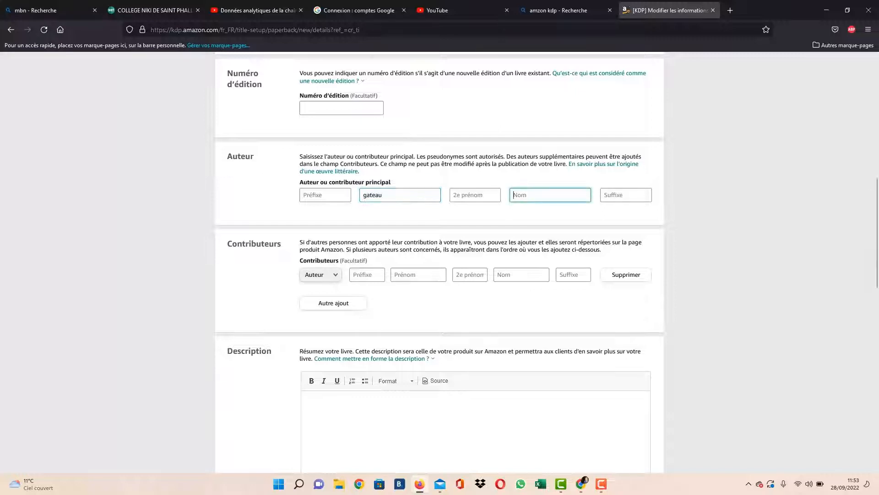
type("chocolat")
Step: Write the book description "ce livre est un agenda pour noter vos idées"
scroll(440, 262, "down", 3)
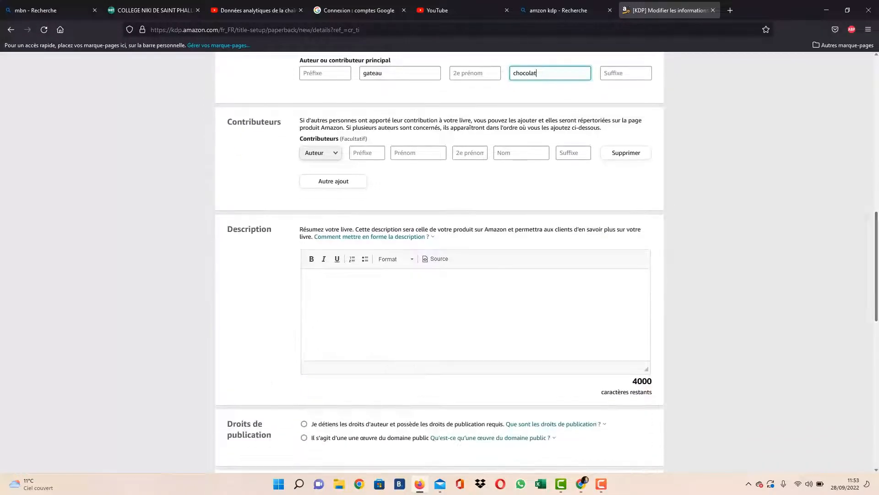
left_click(311, 282)
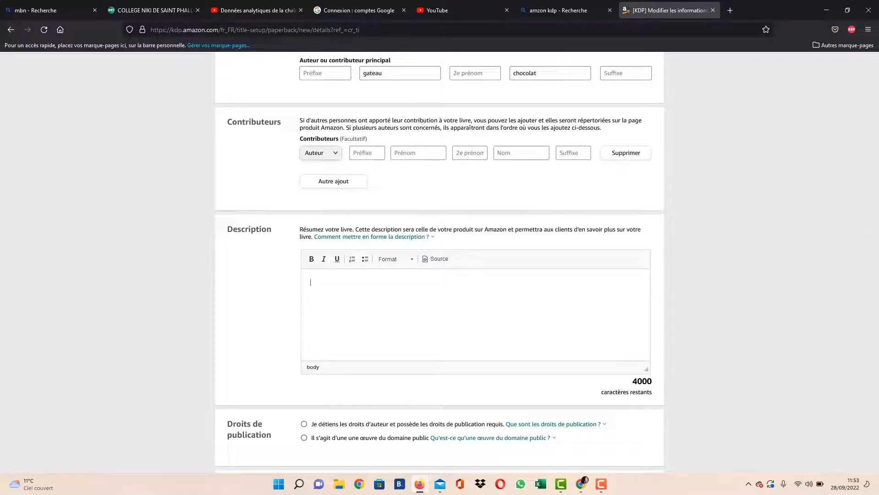
type("ce livre est a")
key("BackSpace")
type("un agenda ")
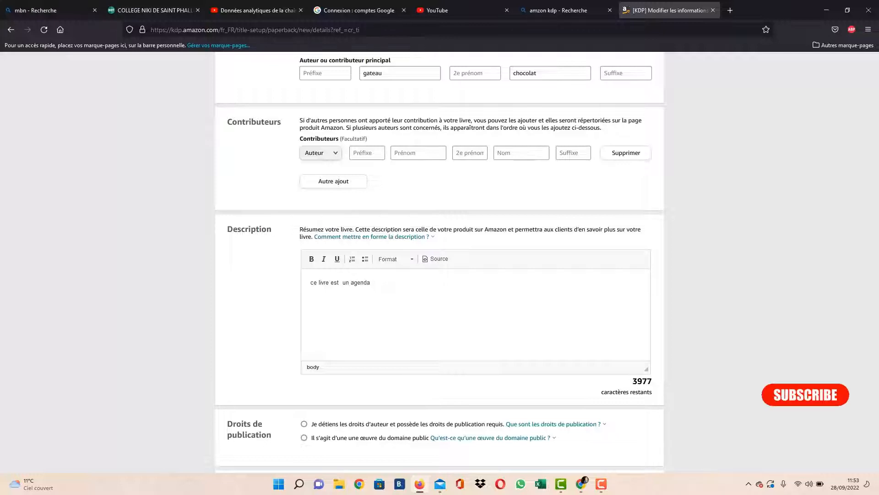
type("pour note")
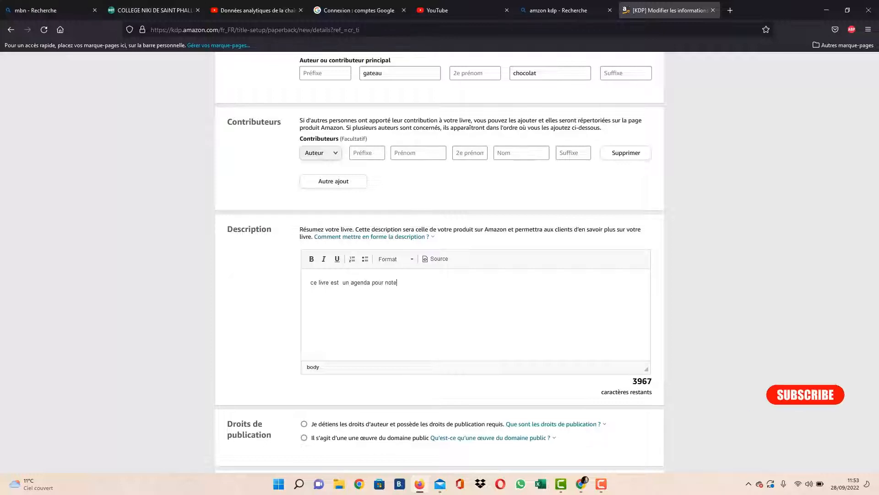
type("r vos id")
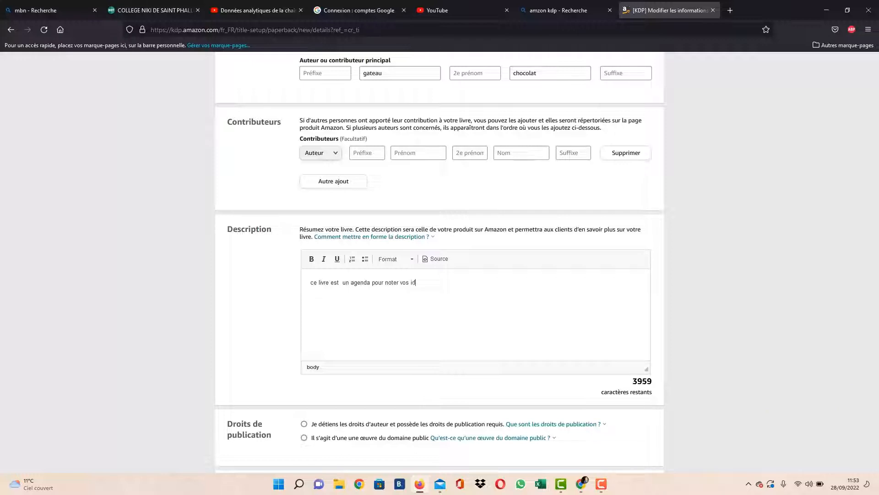
type("ée")
Step: Declare the book a public domain work in the publishing rights section
scroll(440, 261, "down", 2)
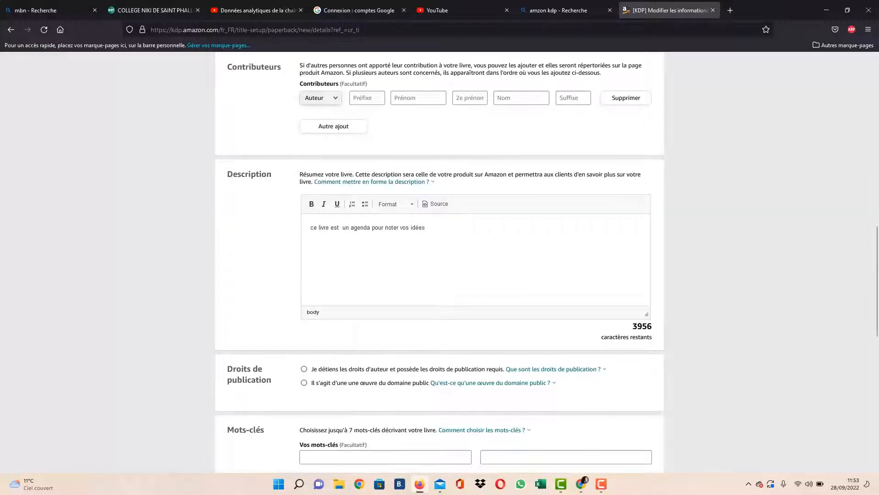
scroll(439, 261, "down", 2)
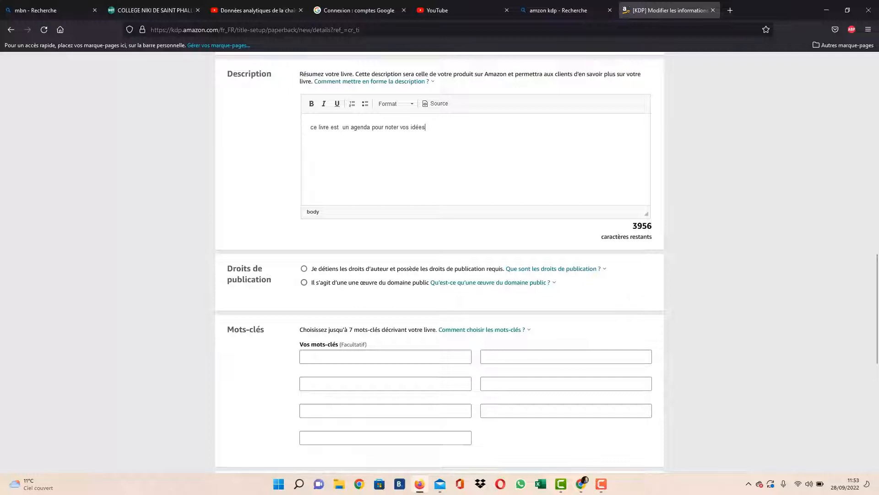
left_click(306, 282)
Step: Add the keywords "agenda" and "note idées" to the book
scroll(440, 275, "down", 3)
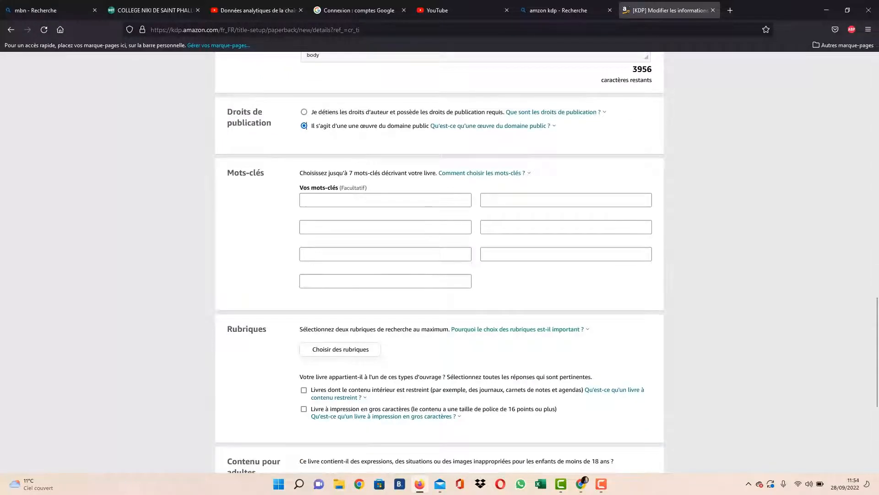
left_click(385, 200)
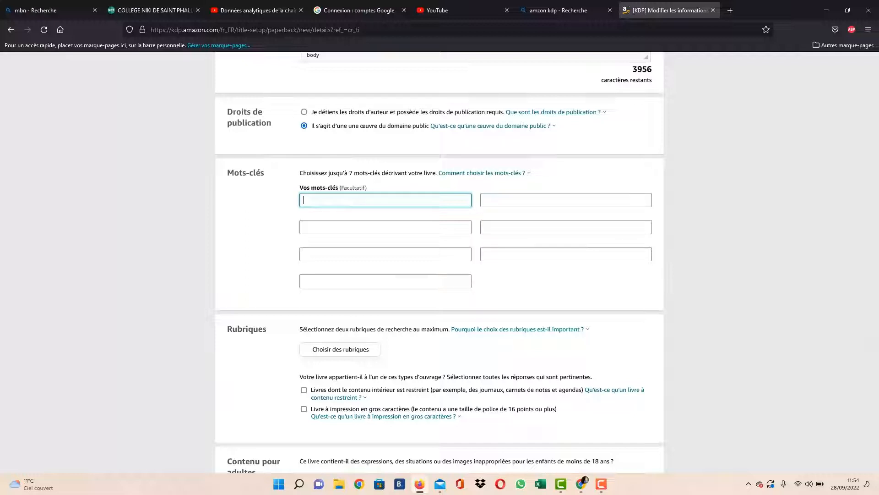
type("agenda")
left_click(527, 200)
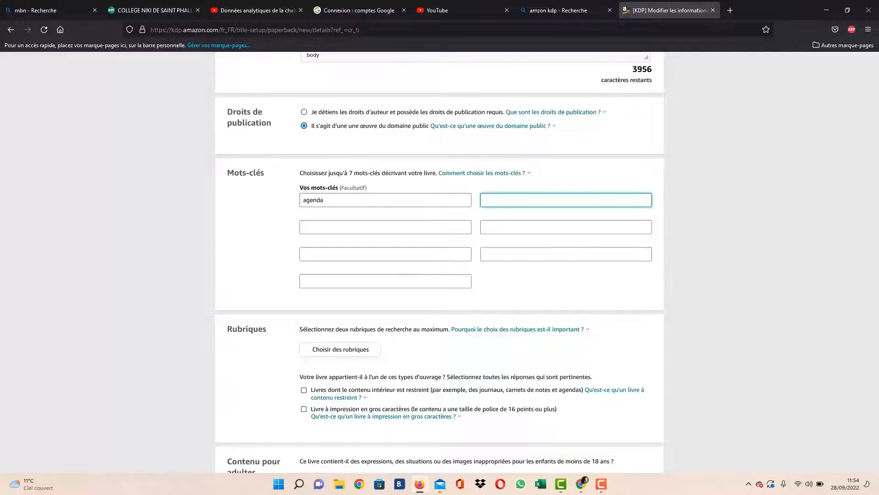
type("note idéee")
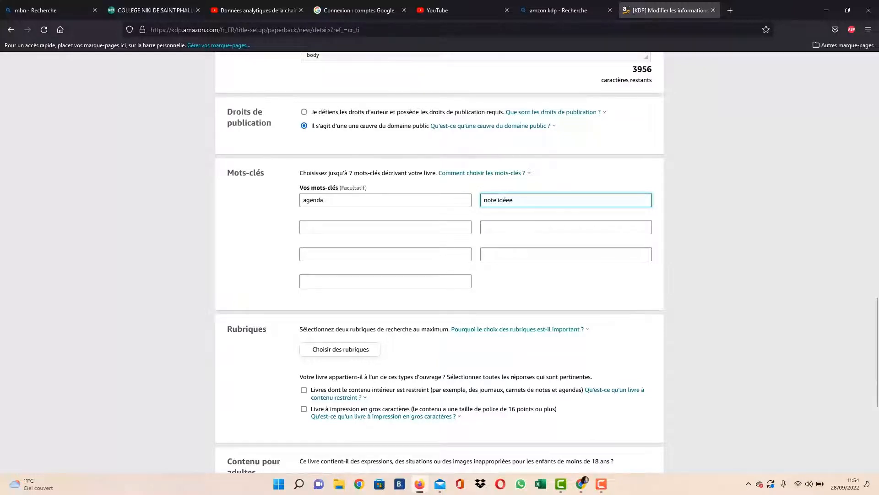
key("BackSpace")
left_click(386, 227)
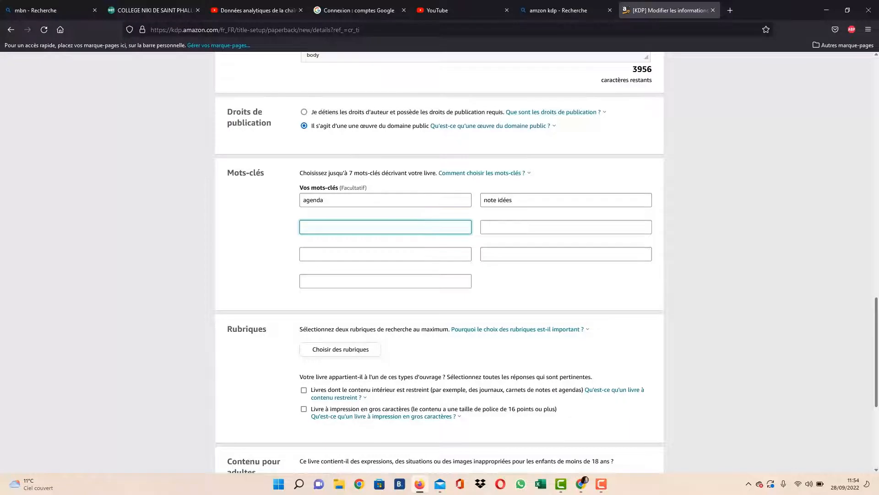
Step: Assign the category Scolaire et Ouvrages de référence > Éducation > Général, and save the book details to continue to the content stage
scroll(340, 250, "down", 2)
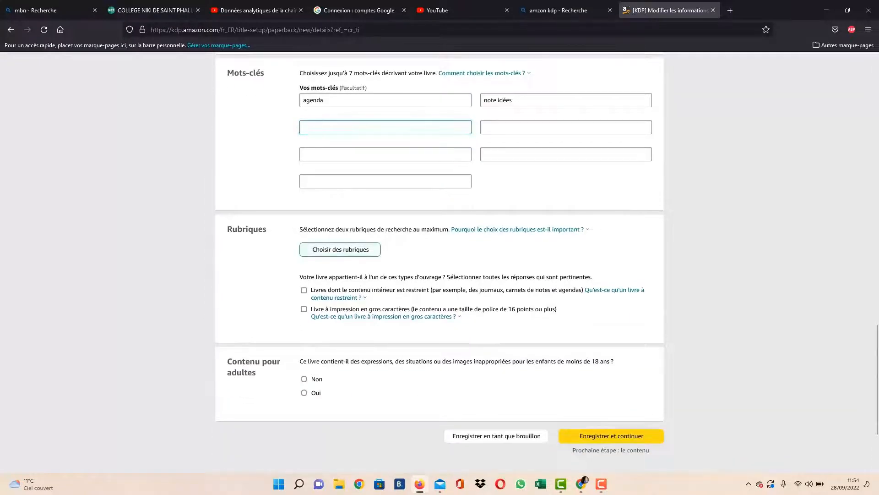
left_click(340, 249)
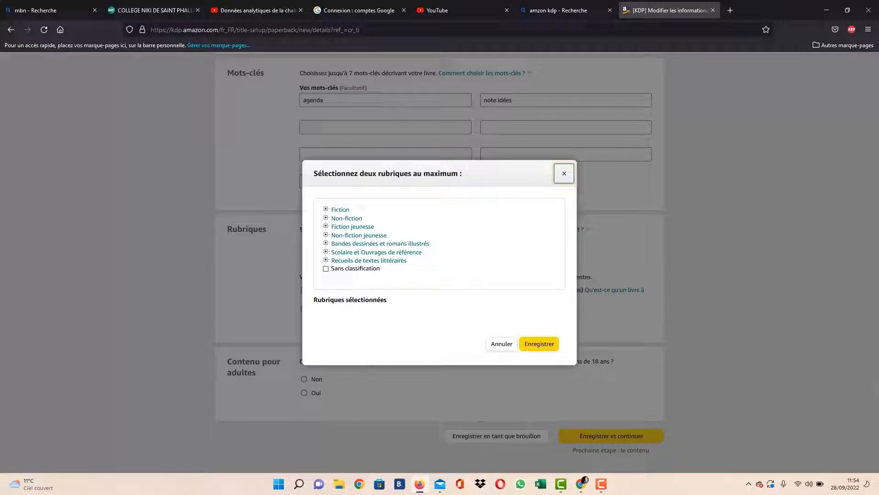
left_click(328, 252)
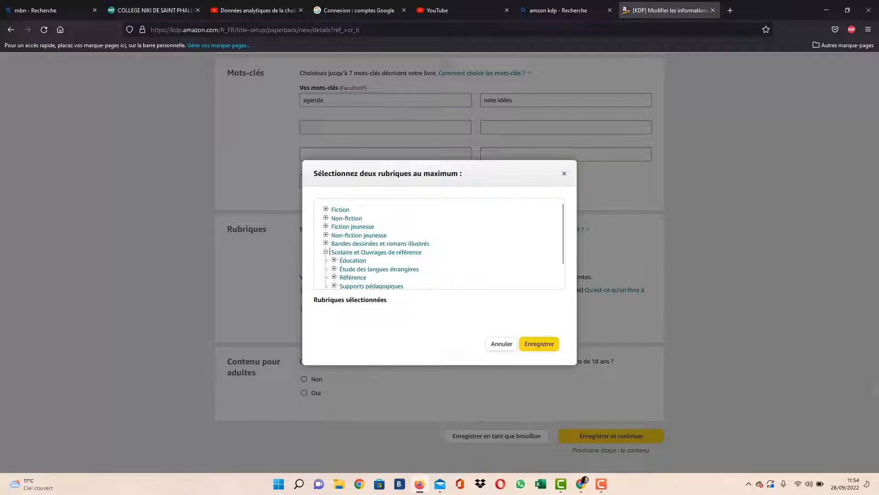
left_click(328, 252)
left_click(328, 252)
left_click(337, 260)
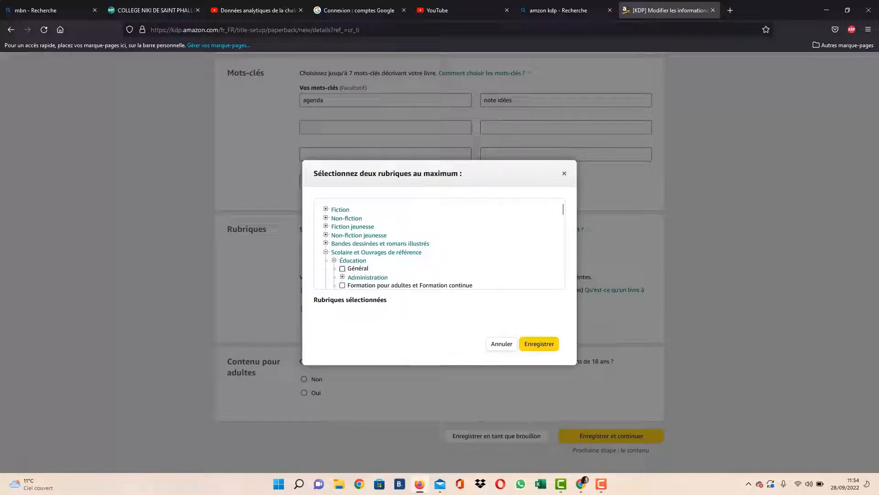
left_click(342, 268)
left_click(542, 353)
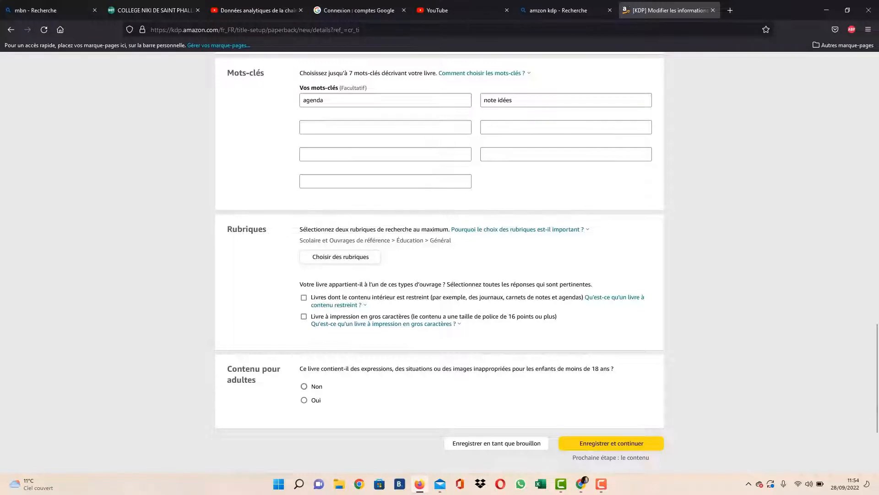
left_click(611, 444)
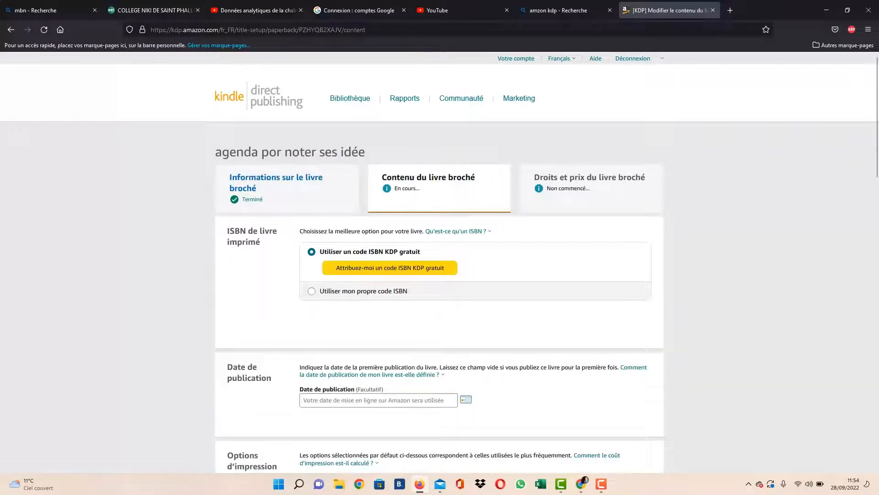
Step: Return to the paperback details, mark the book as having restricted interior content (journals, notebooks, agendas), and save and continue
left_click(276, 178)
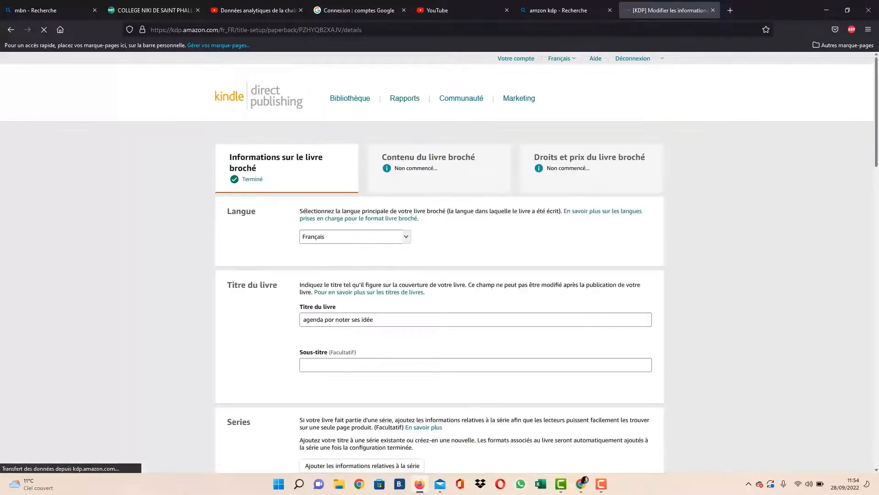
scroll(440, 261, "down", 15)
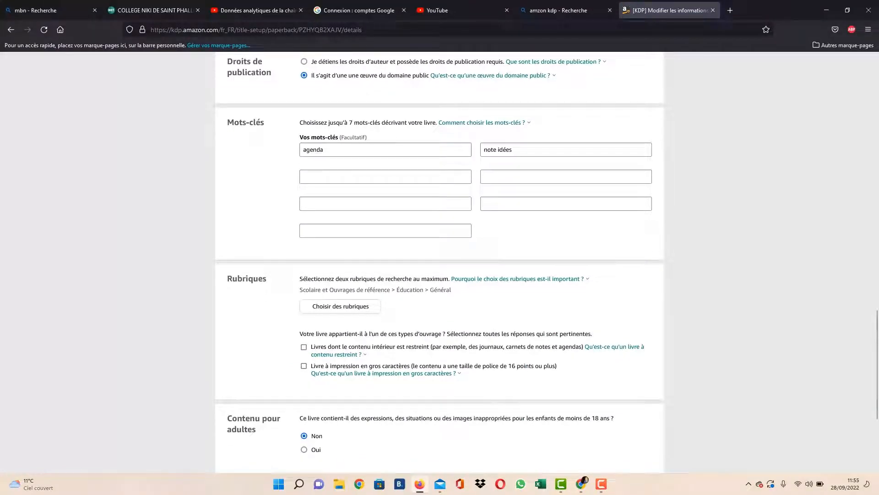
left_click(304, 346)
scroll(304, 346, "down", 4)
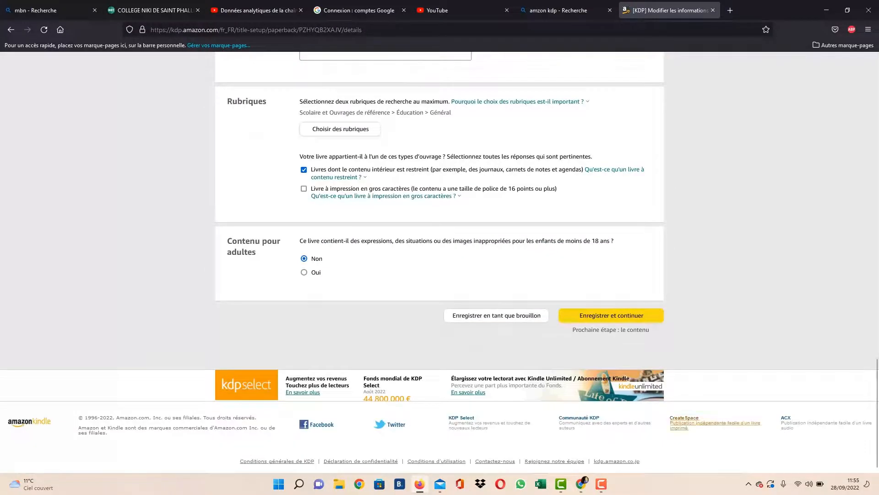
left_click(612, 315)
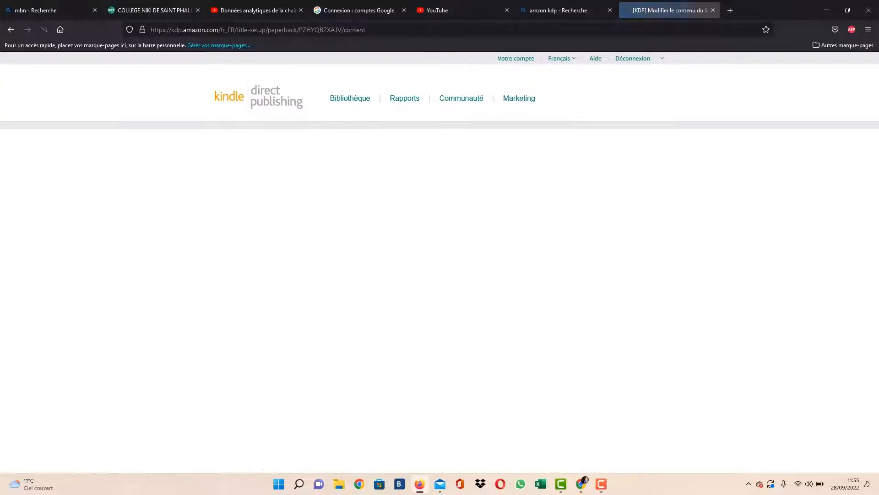
Step: Set the paperback's cover finish to Brillant and choose to upload a print-ready PDF cover from the computer
scroll(439, 261, "down", 10)
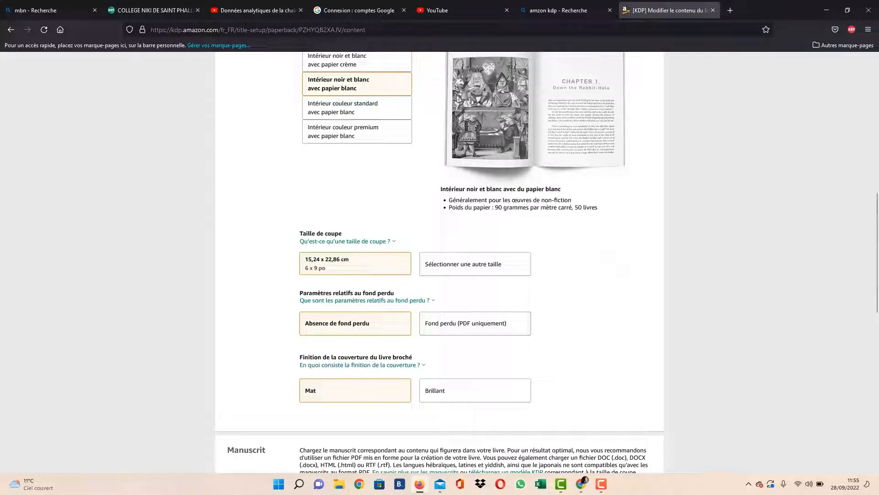
left_click(475, 391)
scroll(439, 261, "down", 6)
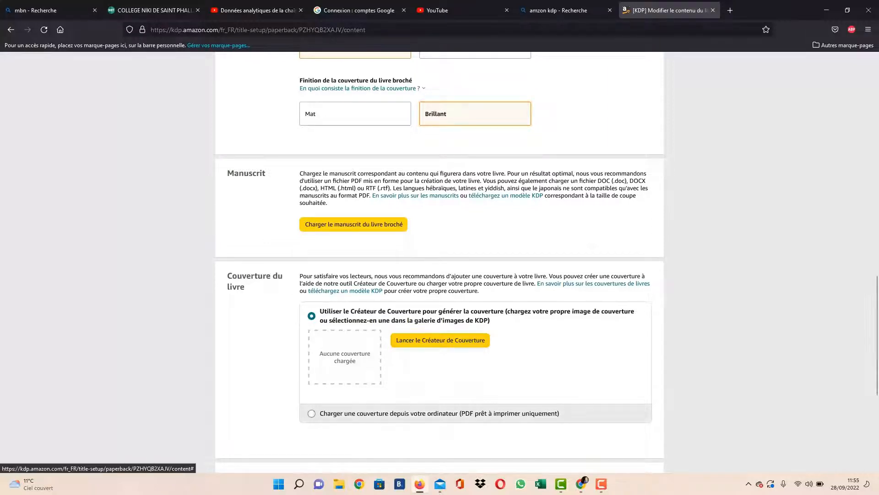
left_click(311, 414)
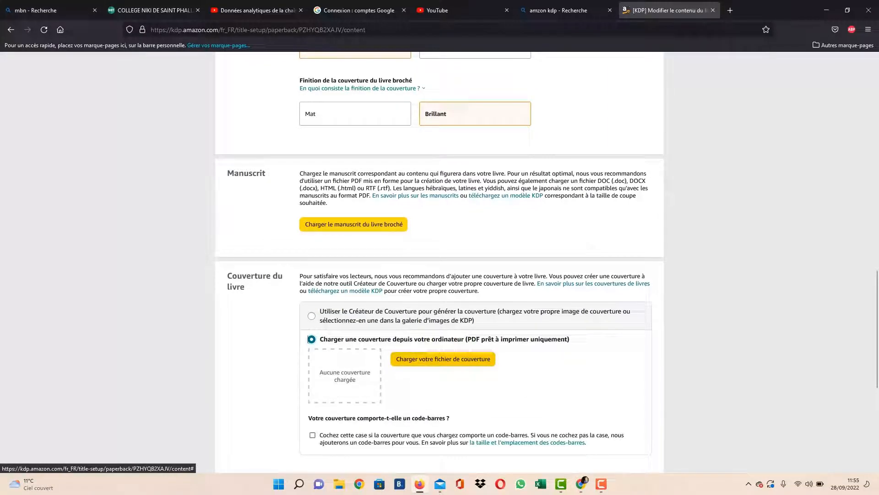
scroll(439, 275, "down", 5)
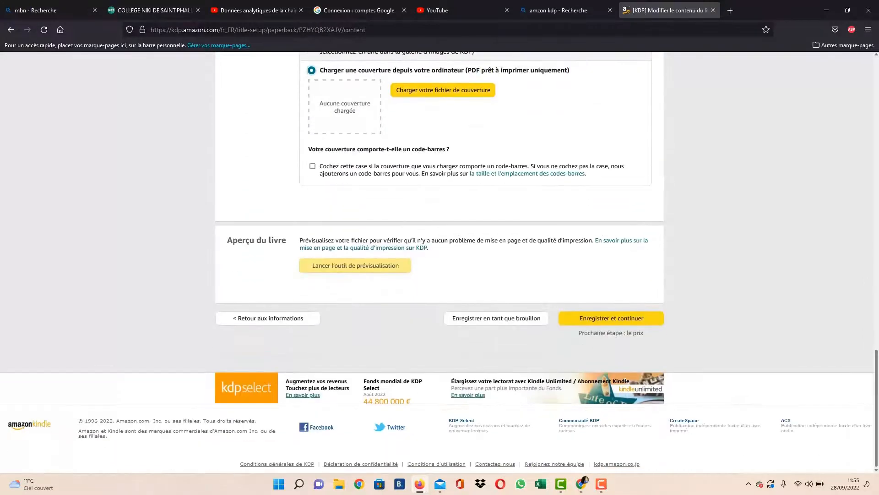